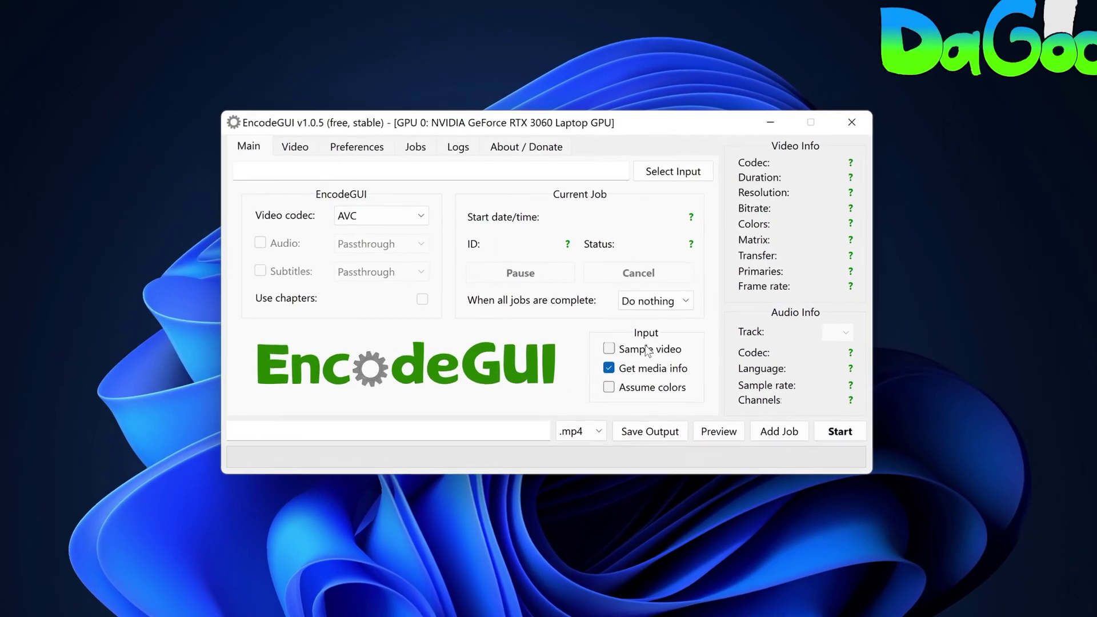
# Step: Load Big_Buck_Bunny_Trailer_1080p.ogv as a sample input and lower the AVC CRF to 17
pyautogui.click(630, 331)
pyautogui.click(658, 364)
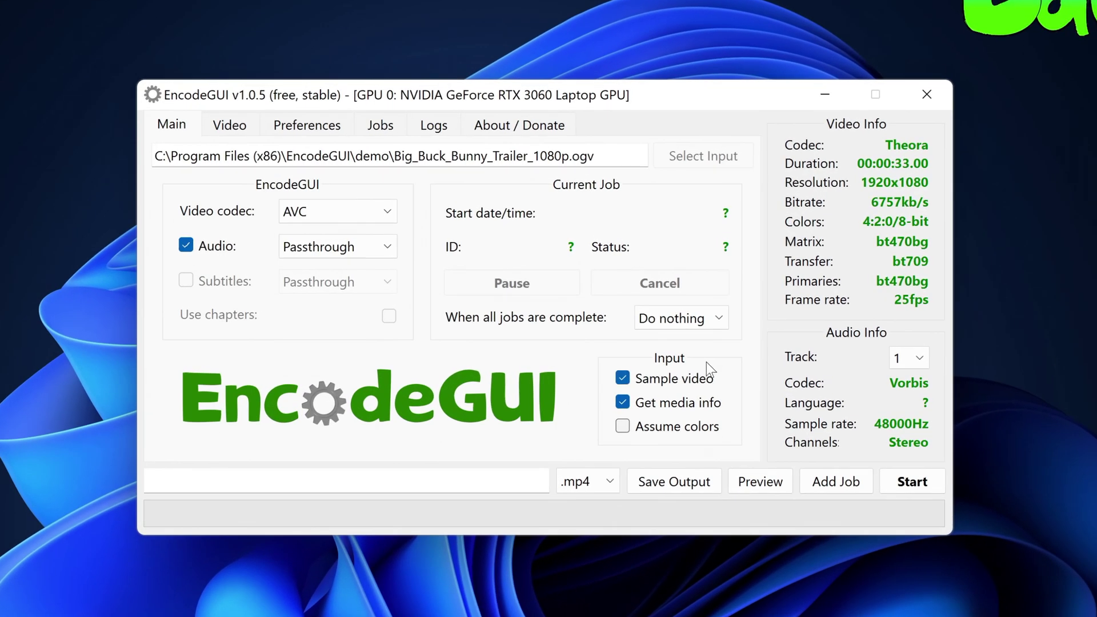
pyautogui.click(350, 207)
pyautogui.click(355, 212)
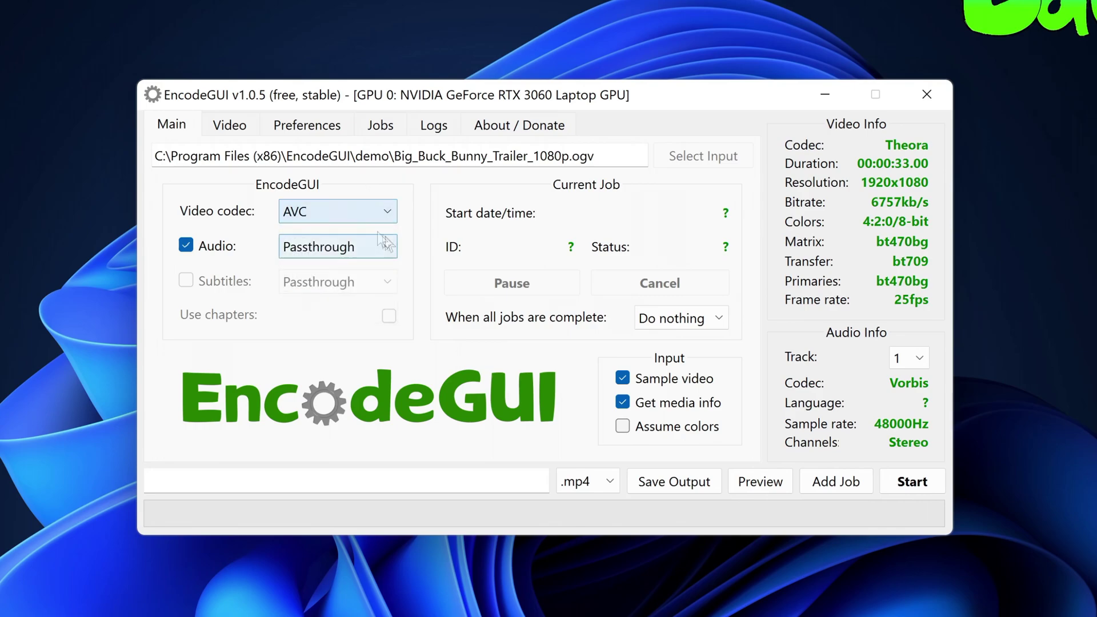
pyautogui.click(426, 349)
pyautogui.click(426, 349)
pyautogui.click(426, 349)
pyautogui.click(427, 349)
pyautogui.click(427, 349)
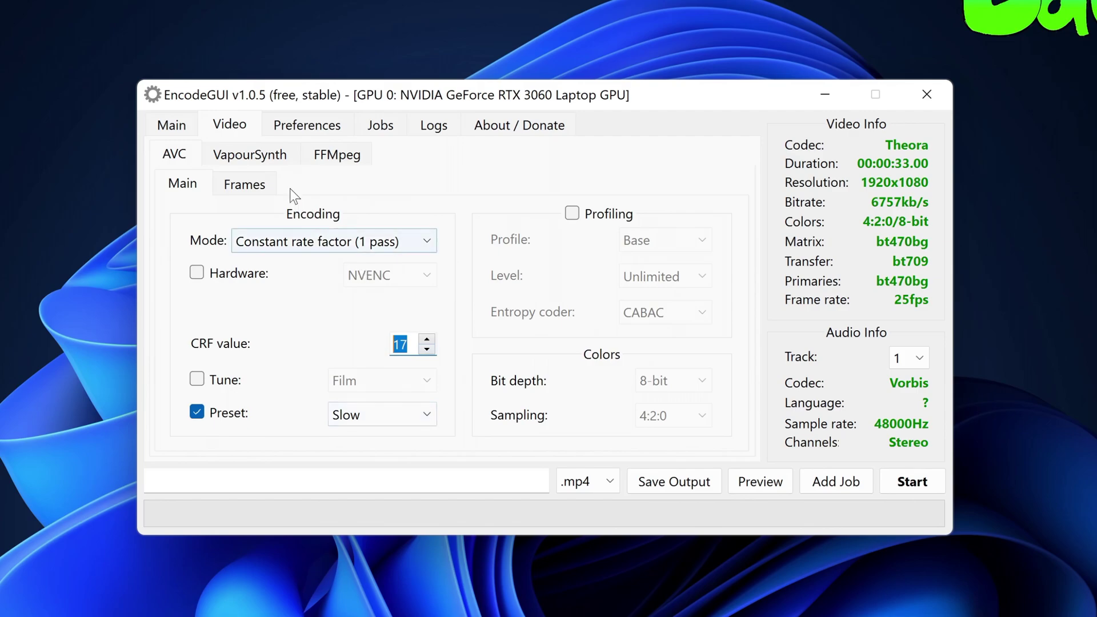
# Step: Enable Resolution Upscaling under VapourSynth > Upscaling (Waifu2x NCNN, 3840x2160)
pyautogui.click(264, 153)
pyautogui.click(311, 186)
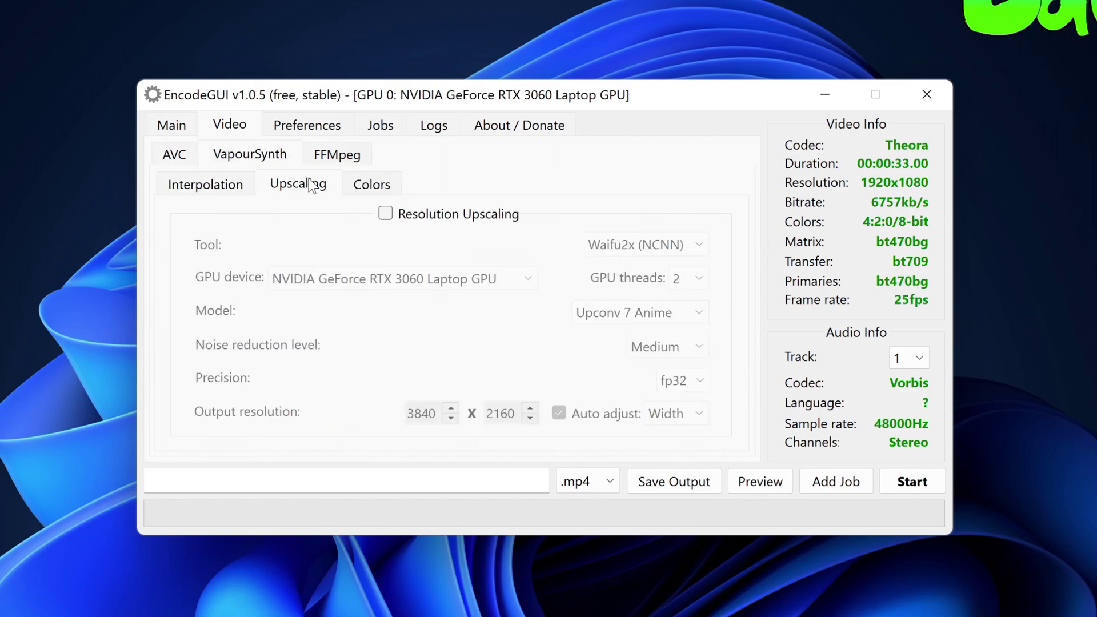
pyautogui.click(478, 220)
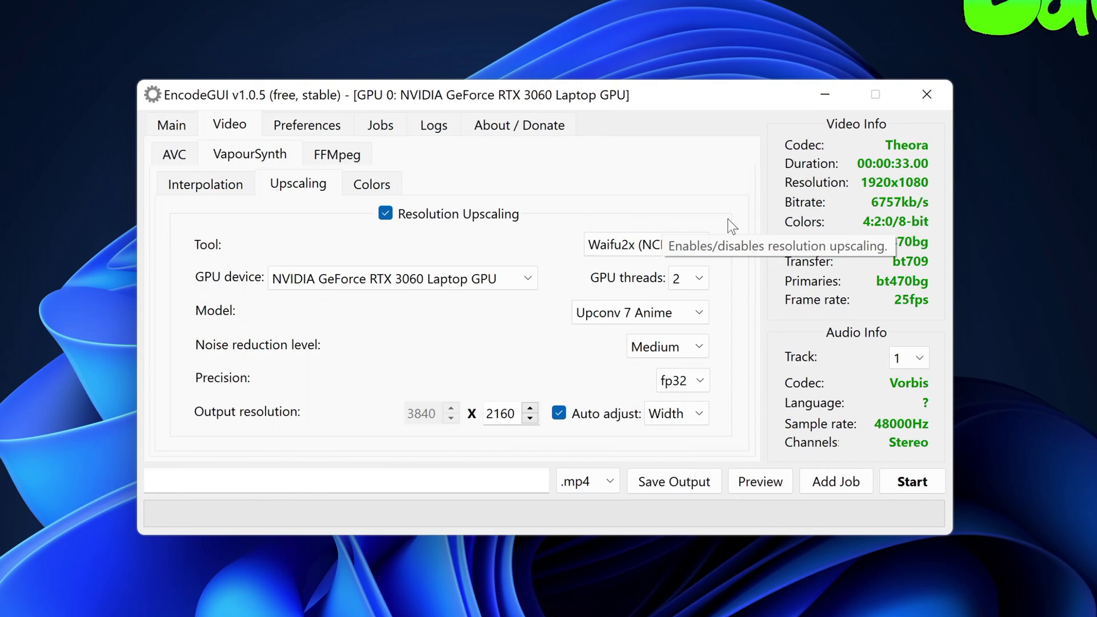
pyautogui.click(698, 244)
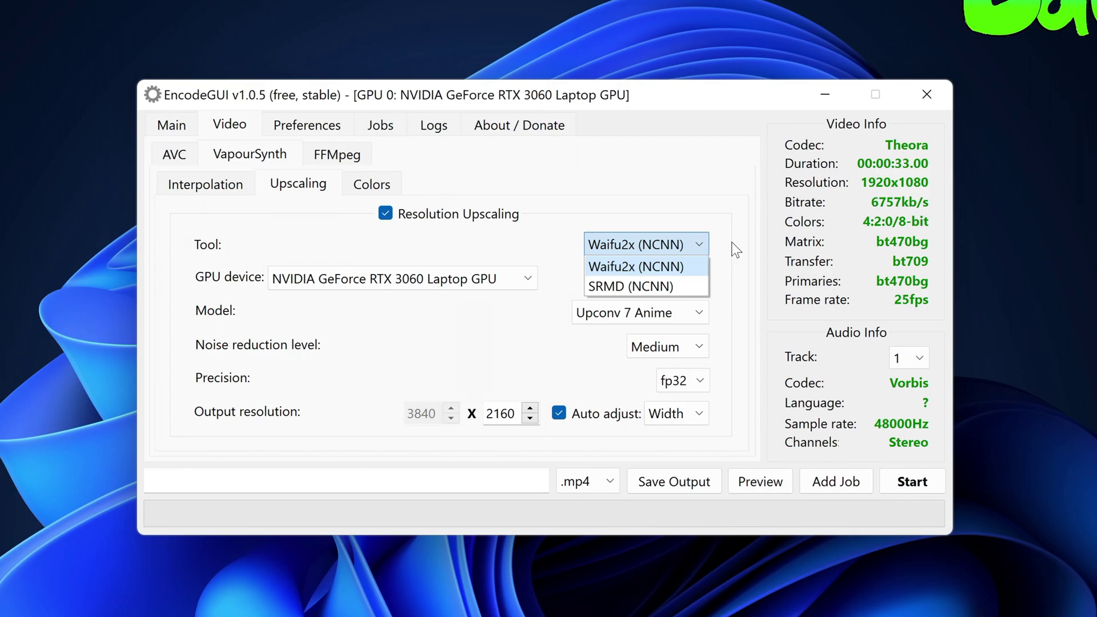
pyautogui.click(680, 264)
pyautogui.click(529, 282)
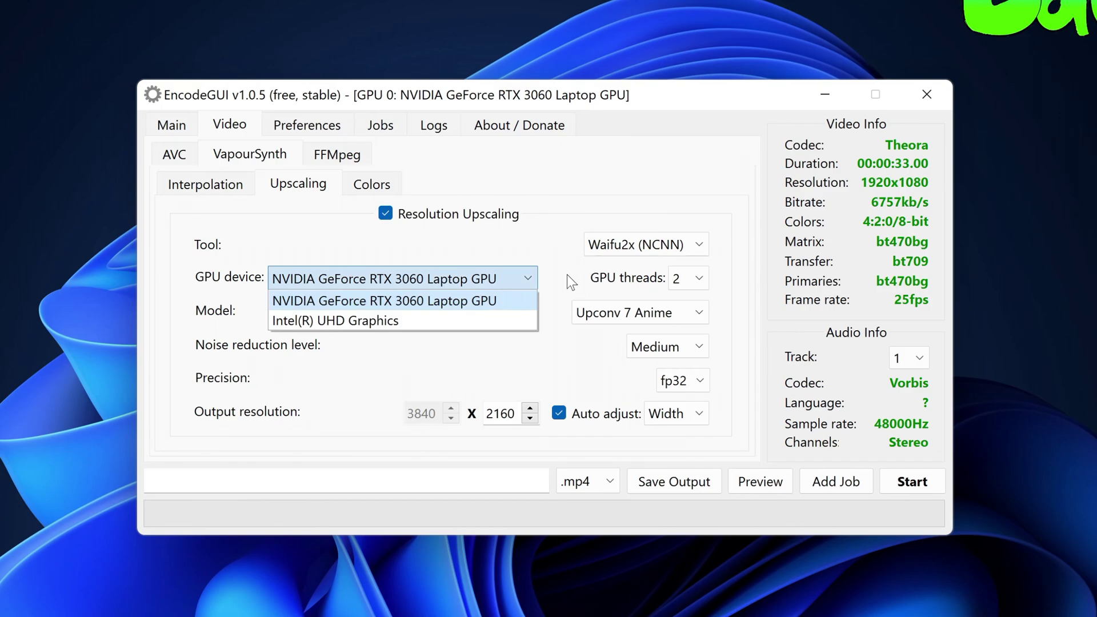
pyautogui.click(689, 277)
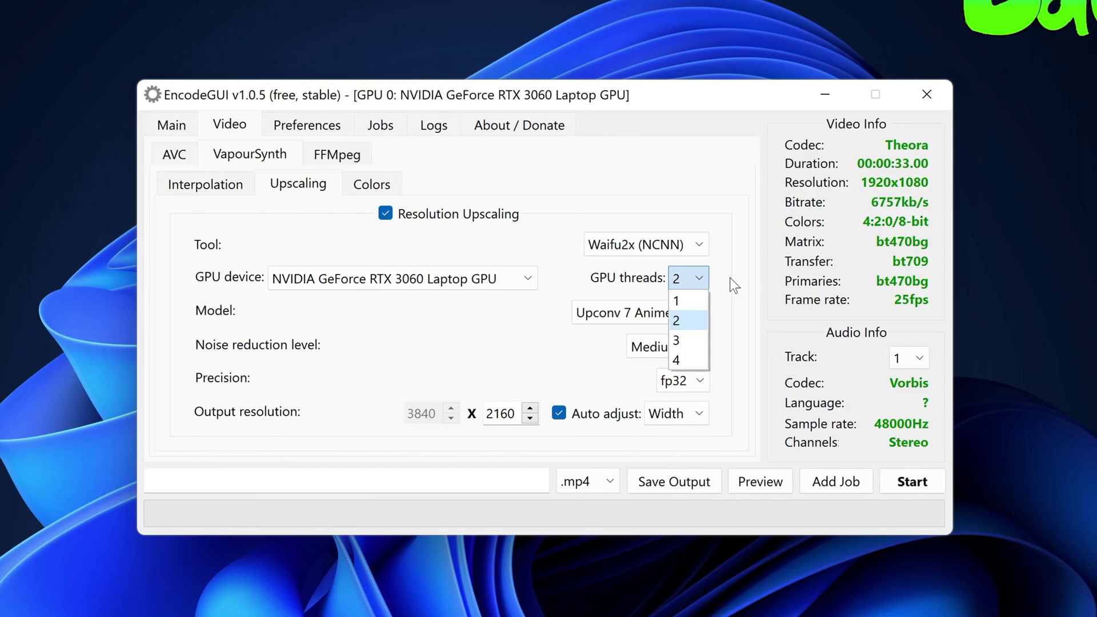
pyautogui.click(692, 280)
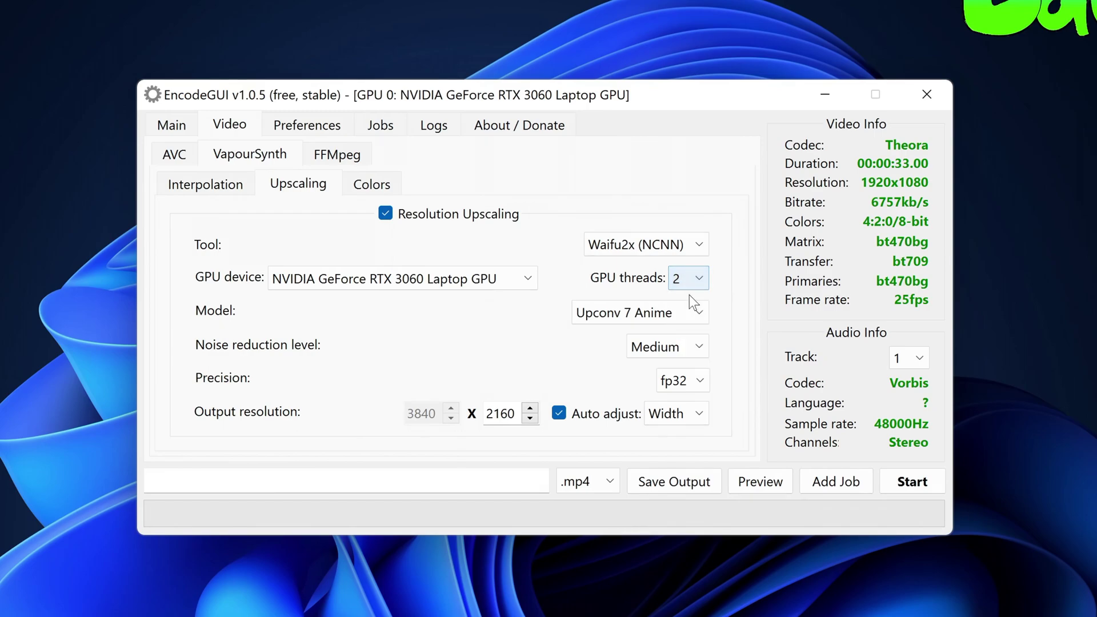
pyautogui.click(699, 313)
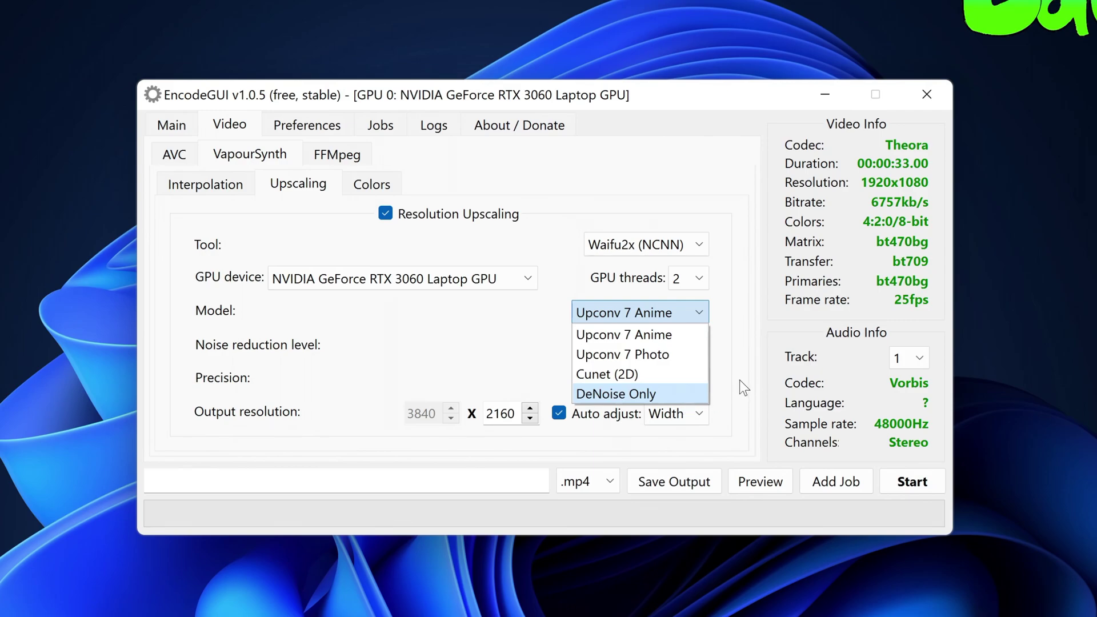
pyautogui.click(754, 369)
pyautogui.click(663, 350)
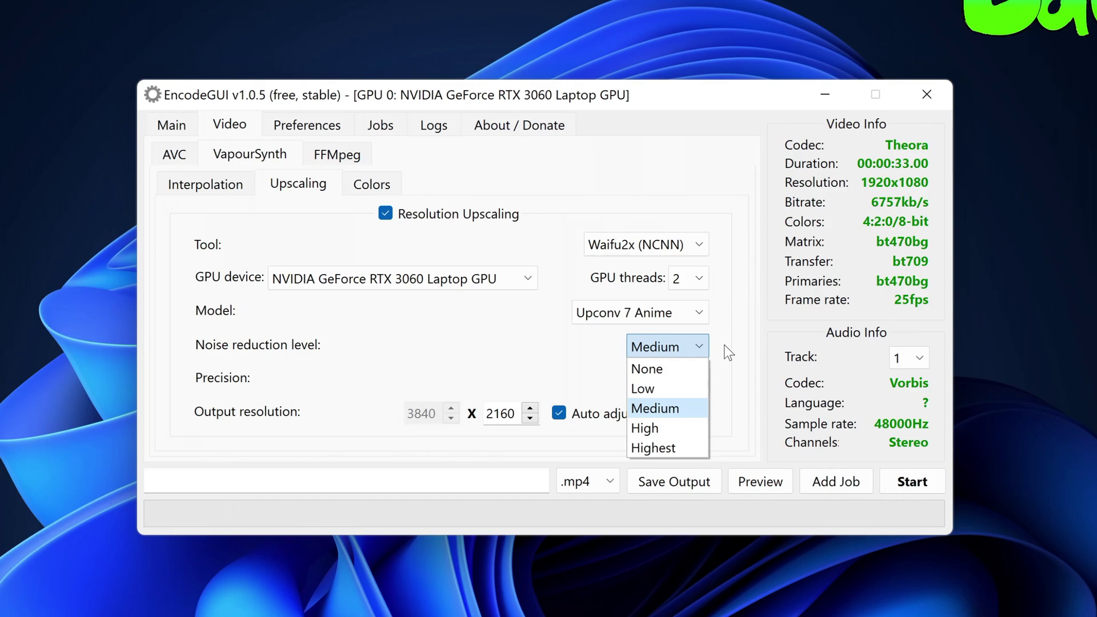
pyautogui.click(725, 345)
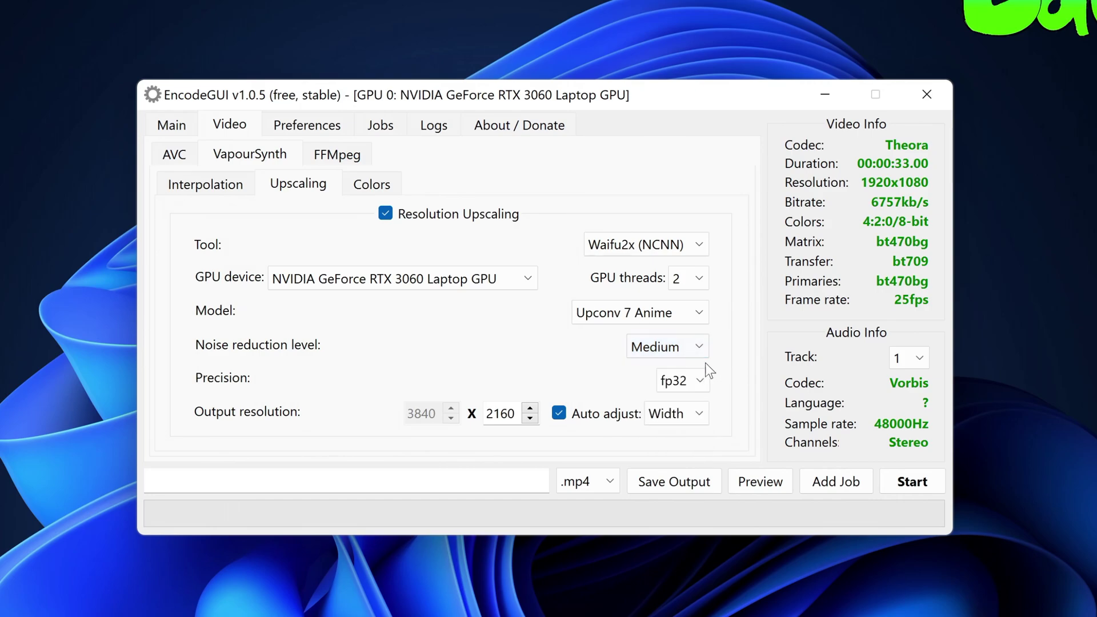
pyautogui.click(700, 380)
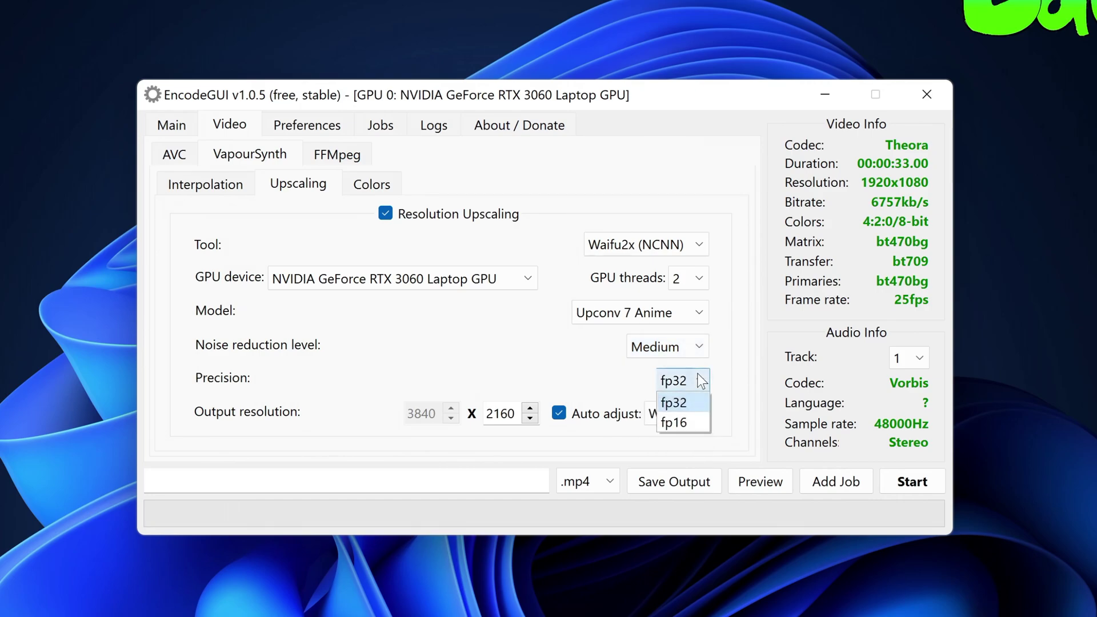
pyautogui.click(731, 380)
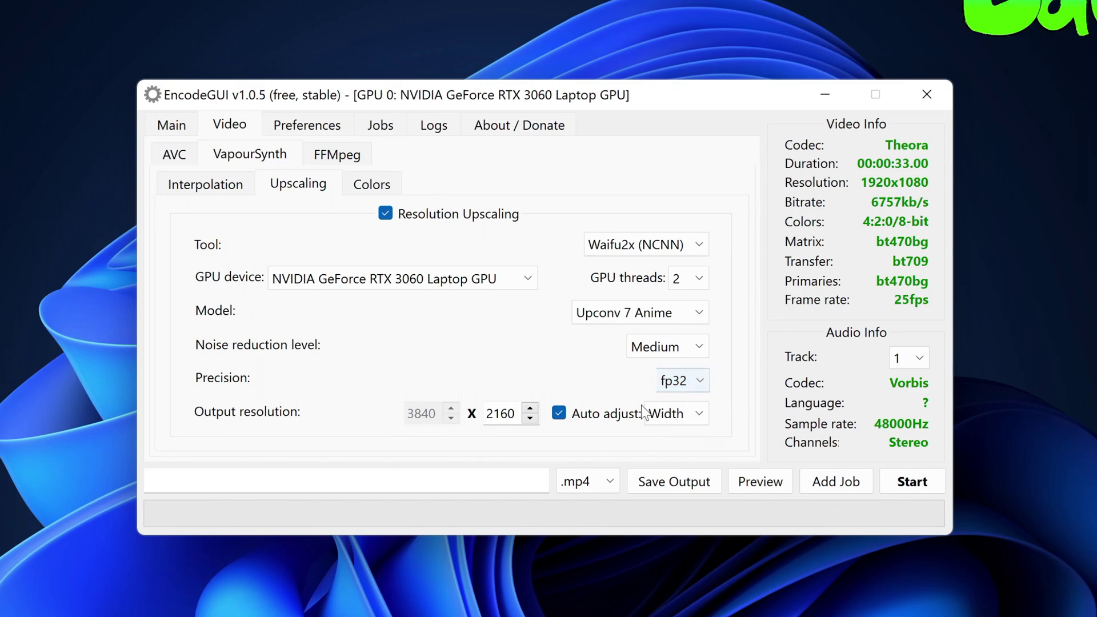
pyautogui.moveTo(485, 413); pyautogui.dragTo(518, 414)
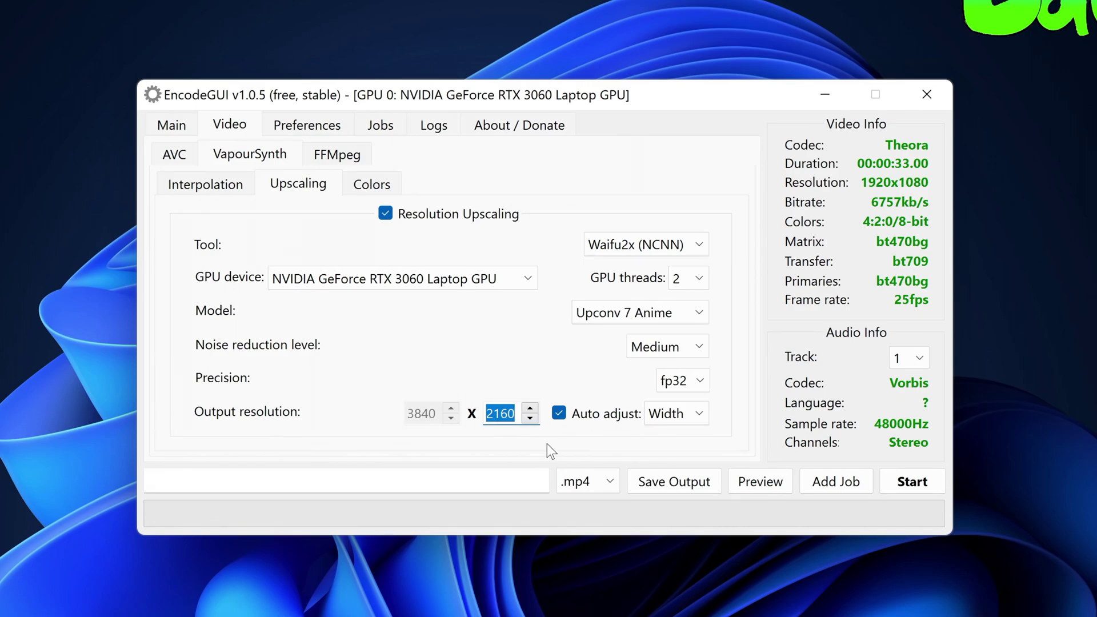
# Step: Switch the upscaling tool to SRMD (NCNN) and review the GPU device and thread options
pyautogui.click(596, 413)
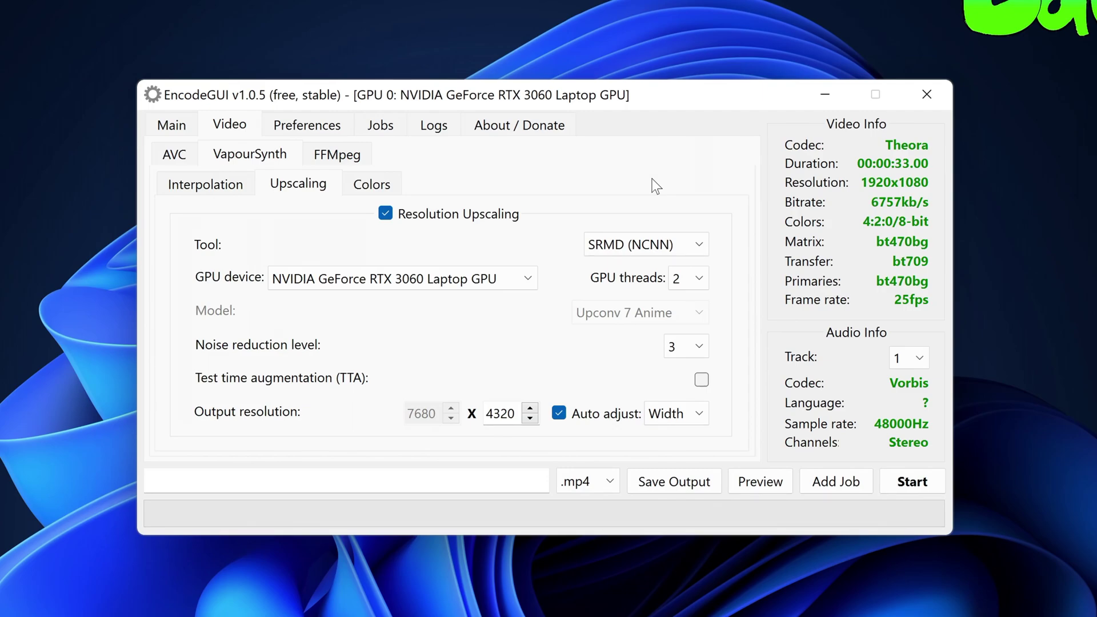
pyautogui.click(527, 284)
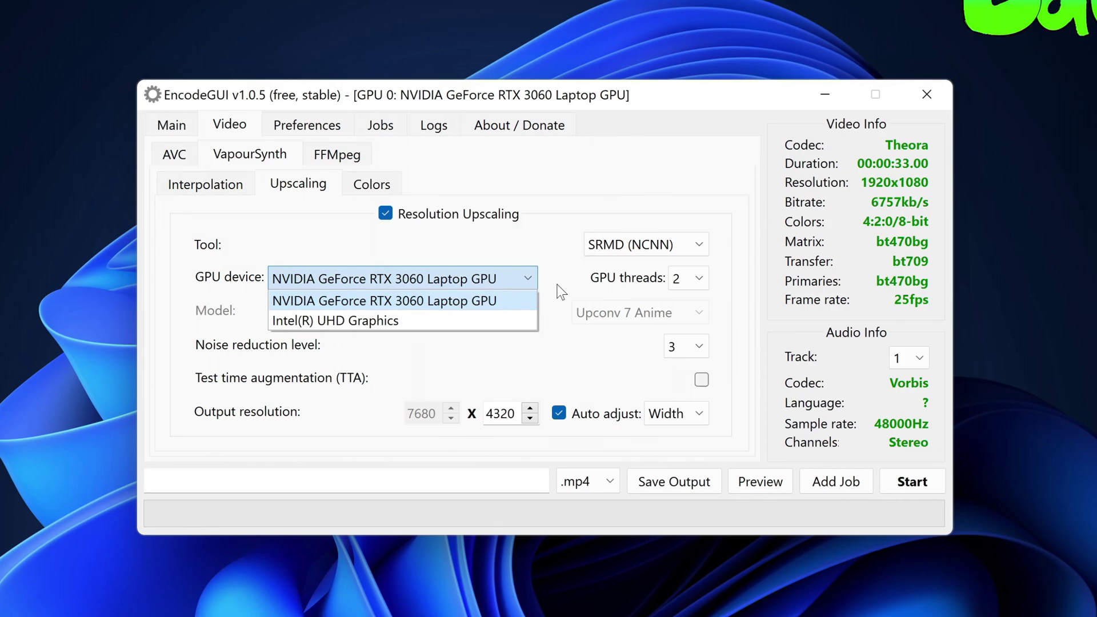
pyautogui.click(561, 291)
pyautogui.click(679, 280)
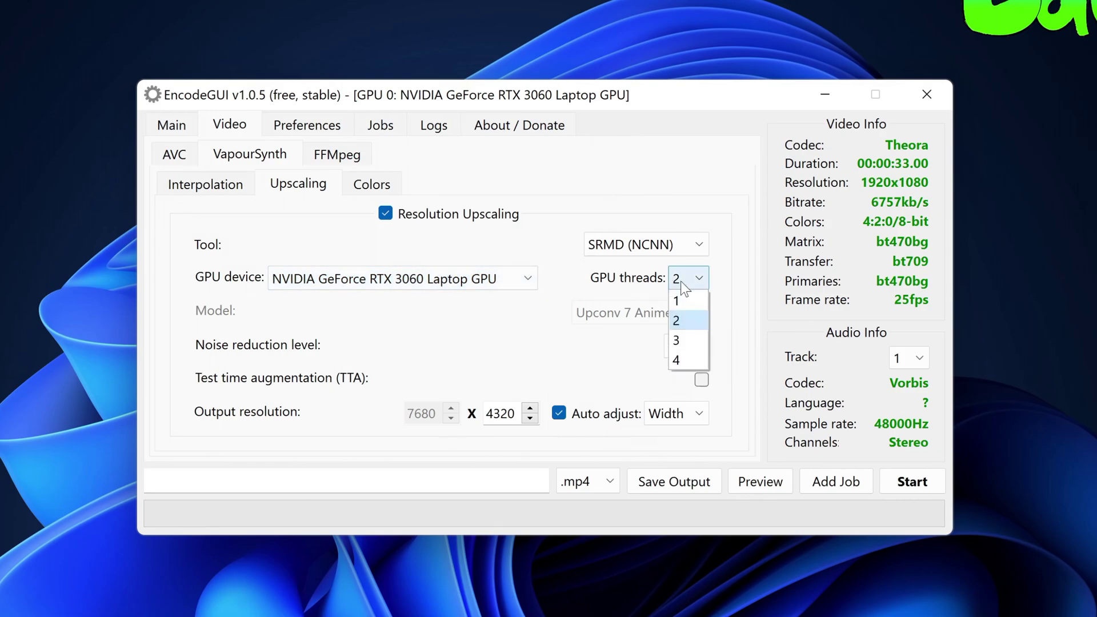
# Step: Keep 2 GPU threads and SRMD noise reduction level 3
pyautogui.click(703, 319)
pyautogui.click(701, 348)
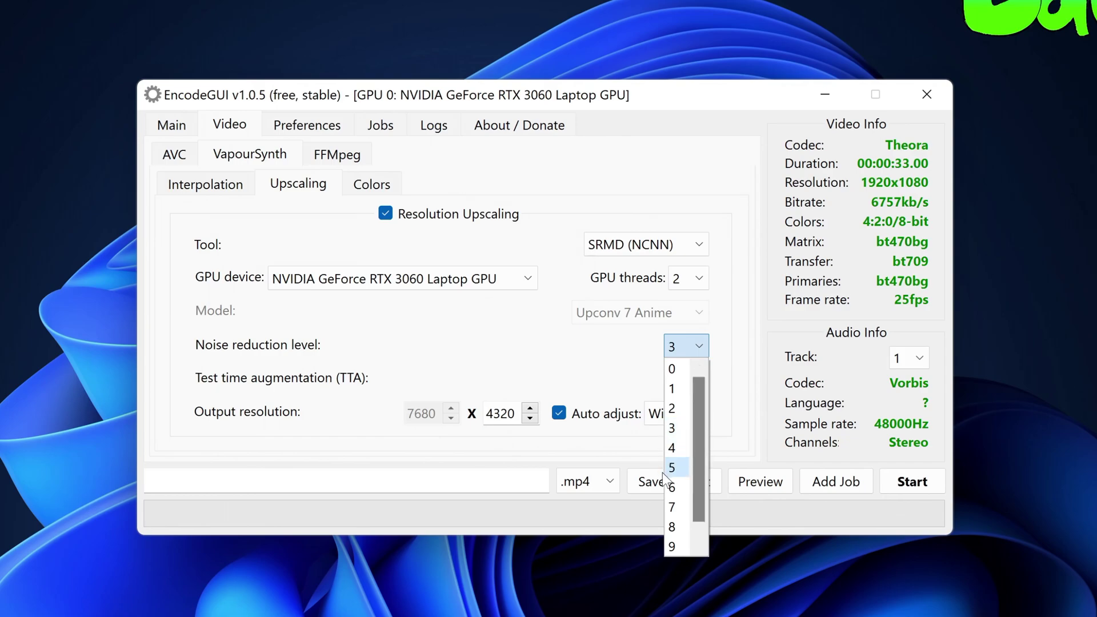
pyautogui.click(755, 376)
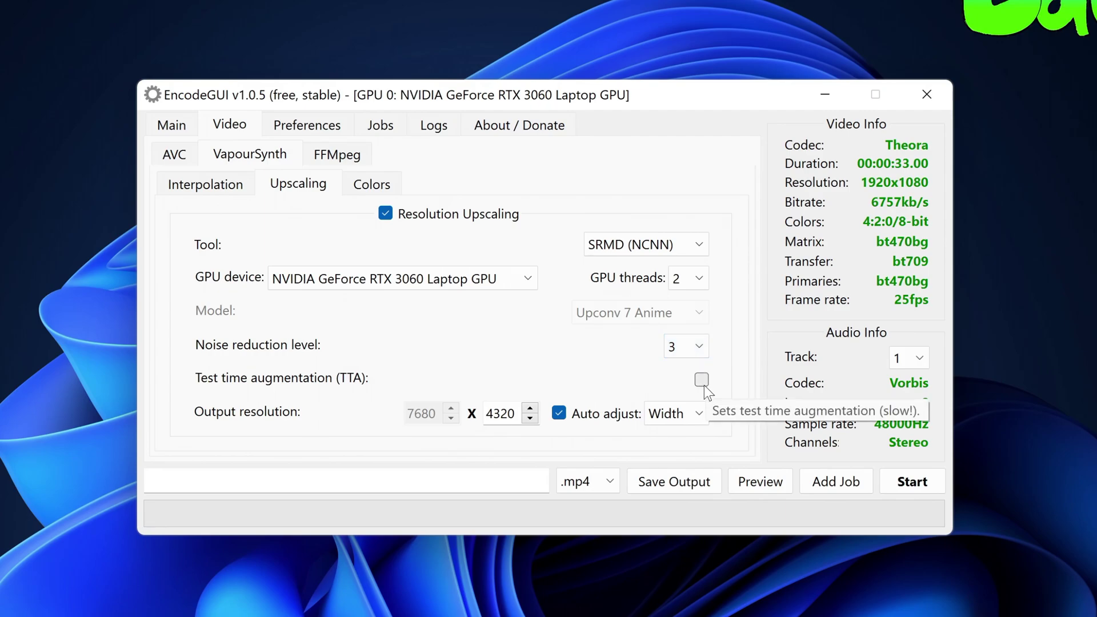
# Step: Untick Auto adjust, leaving 7680x4320 as the manually editable output resolution
pyautogui.doubleClick(502, 413)
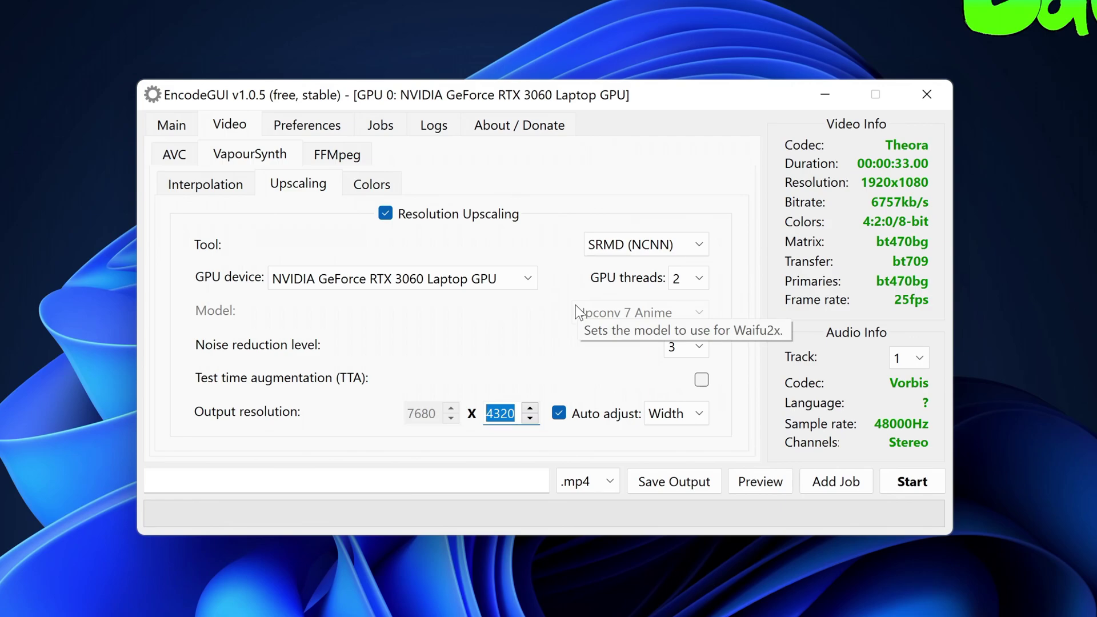
pyautogui.click(555, 327)
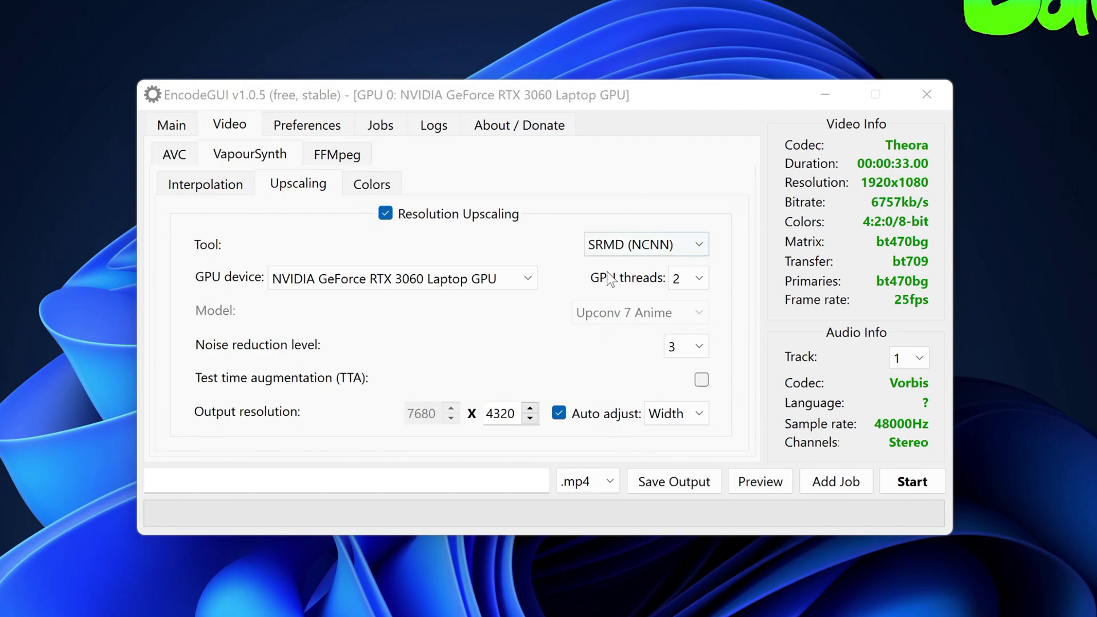
pyautogui.click(615, 416)
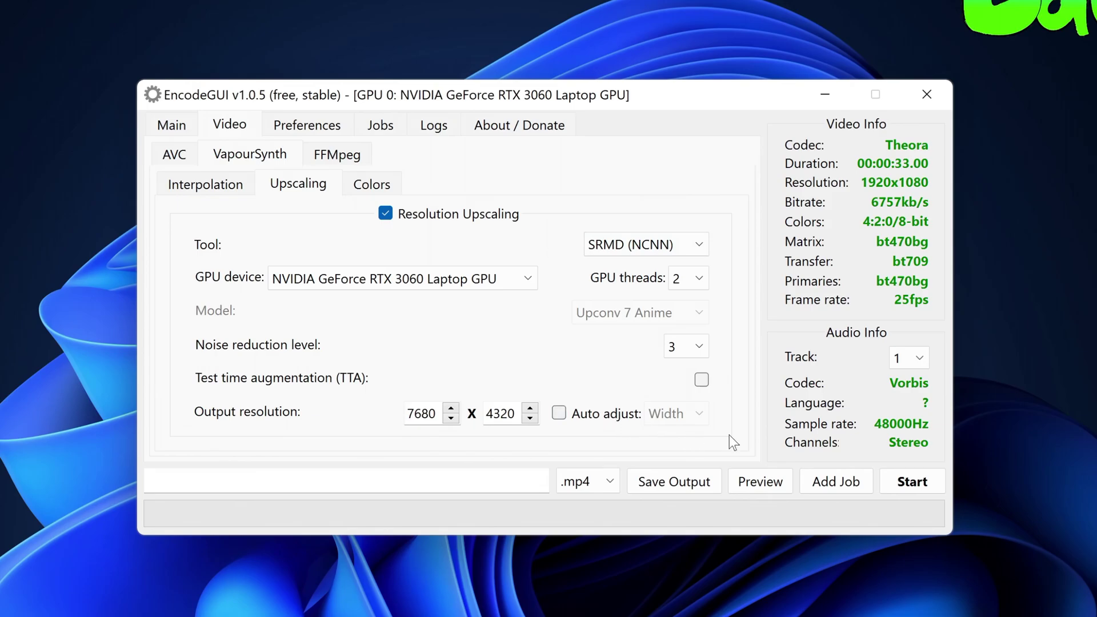